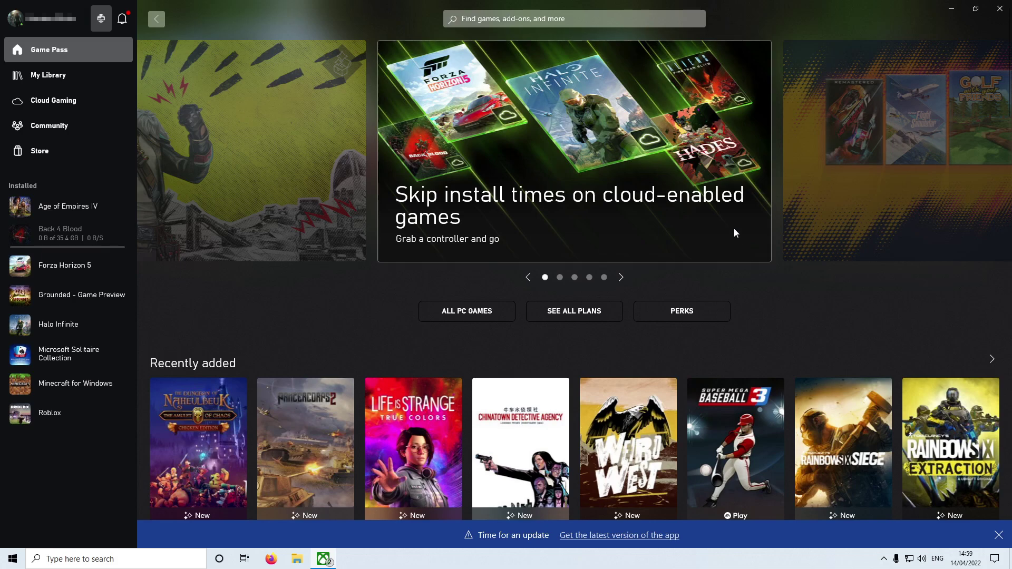
# - Close the Xbox app and update all apps from the Microsoft Store library
pyautogui.click(1000, 8)
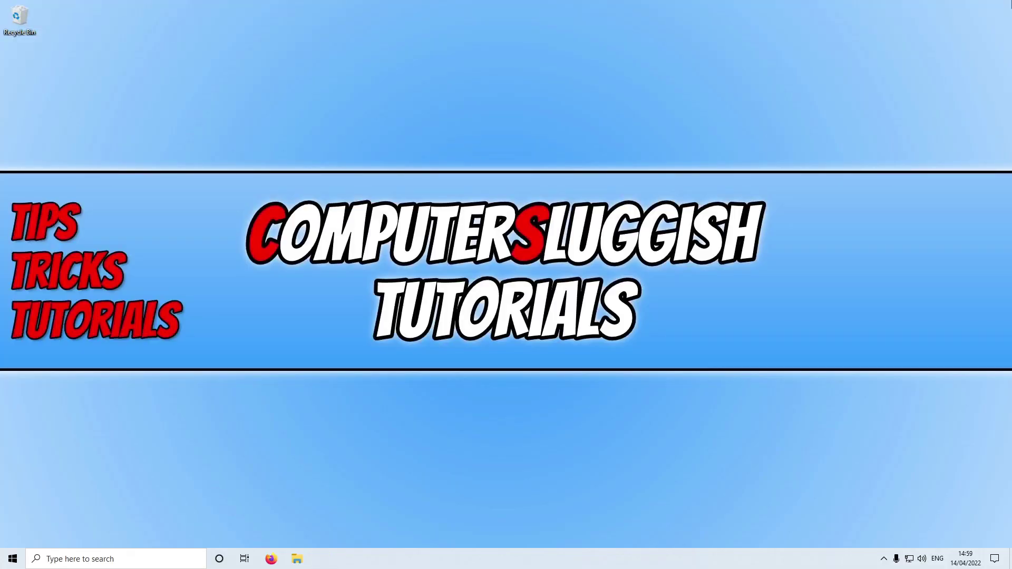
pyautogui.press('super')
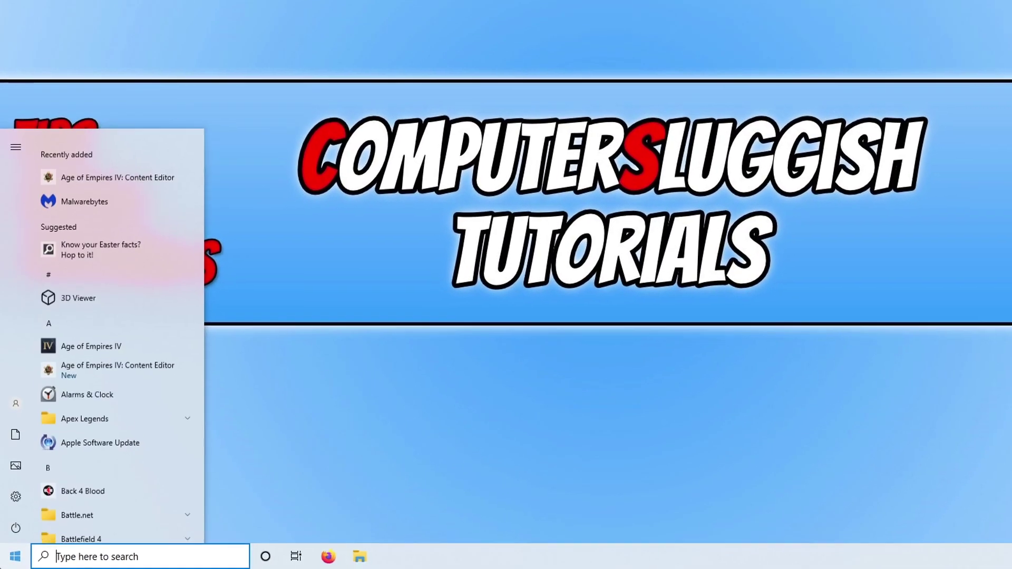
pyautogui.write('store')
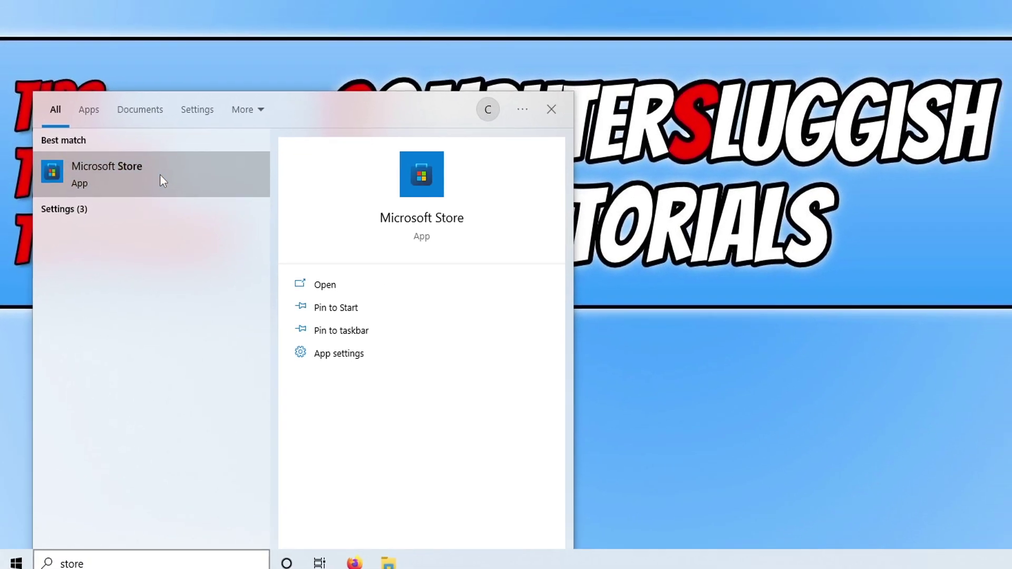
pyautogui.click(160, 175)
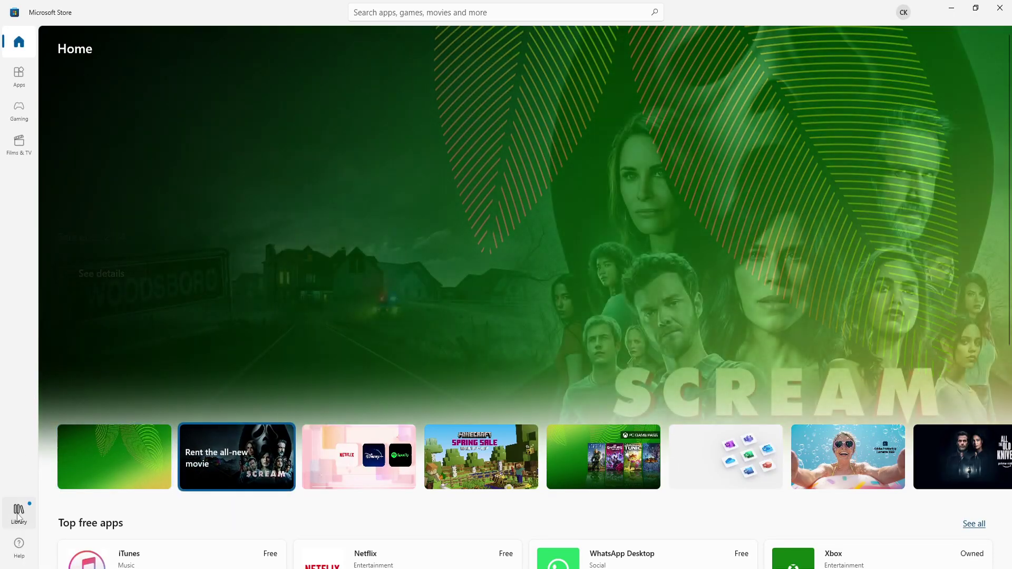
pyautogui.click(19, 512)
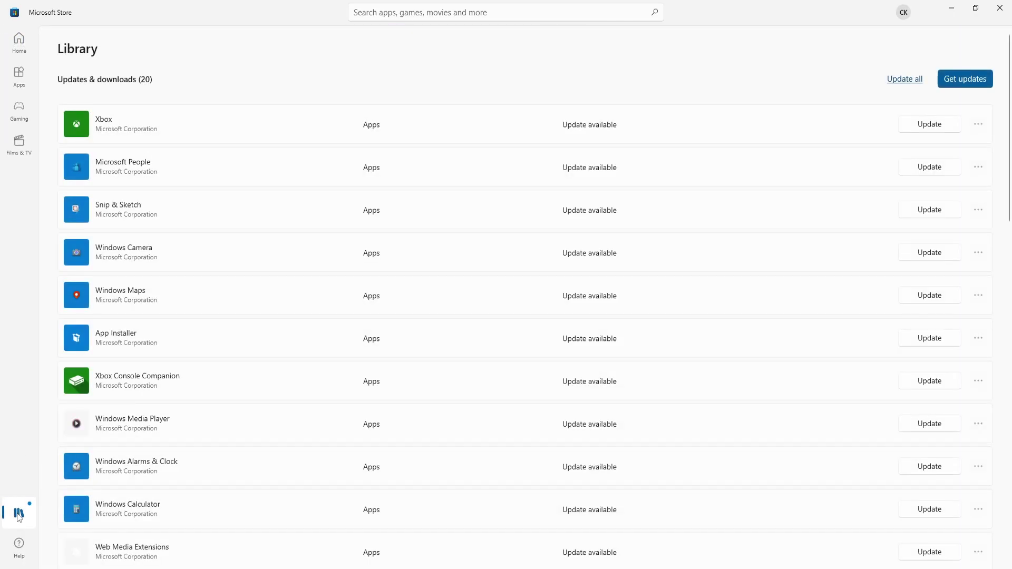
pyautogui.click(905, 80)
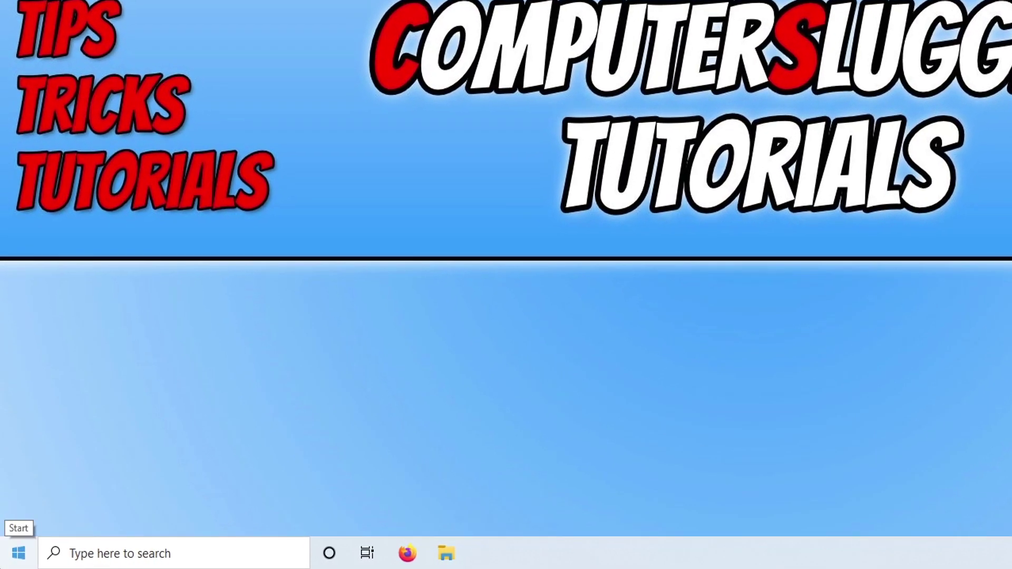
# - Check for Windows updates in the Update & Security section of Windows Settings
pyautogui.rightClick(13, 562)
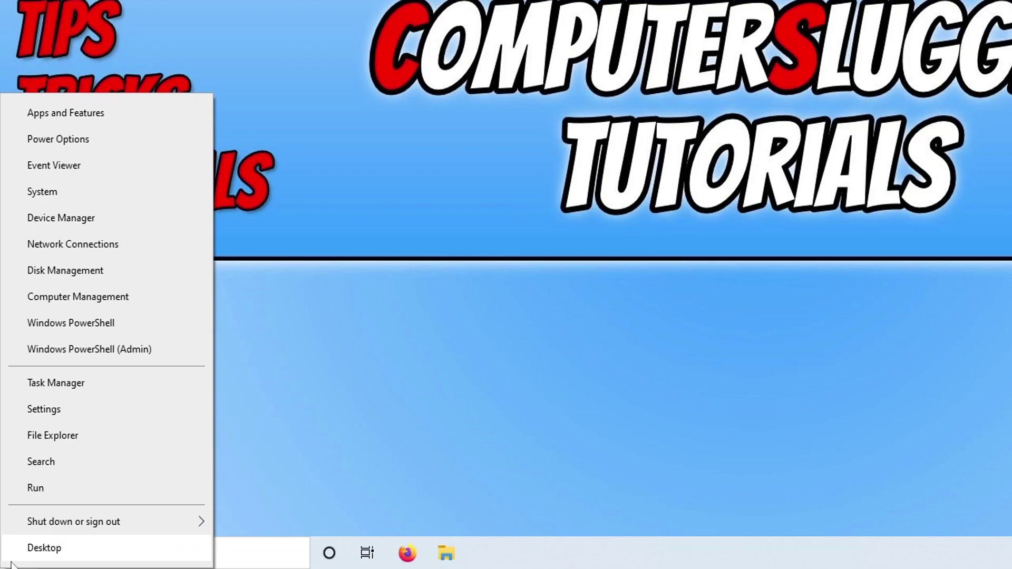
pyautogui.click(105, 407)
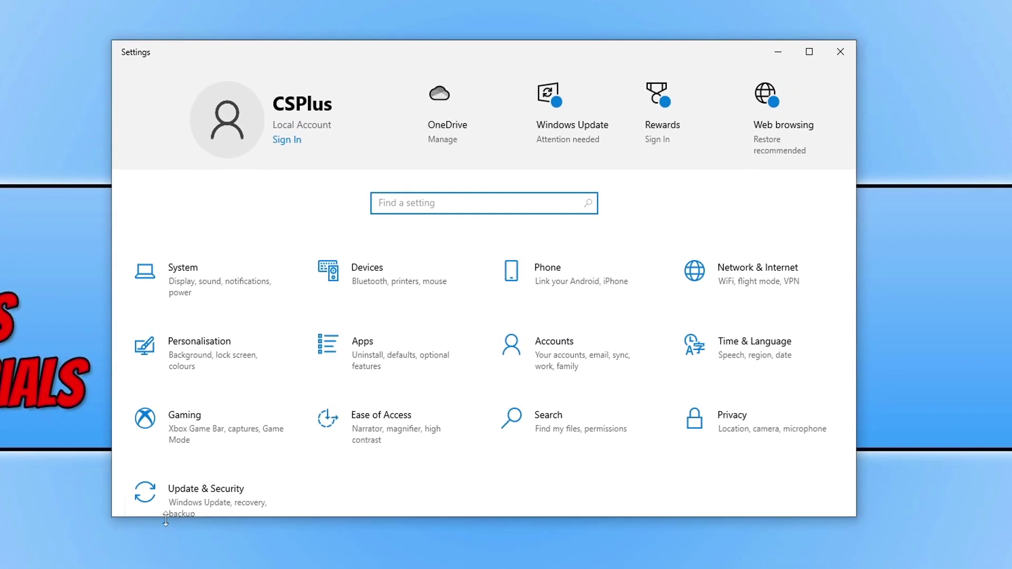
pyautogui.click(217, 500)
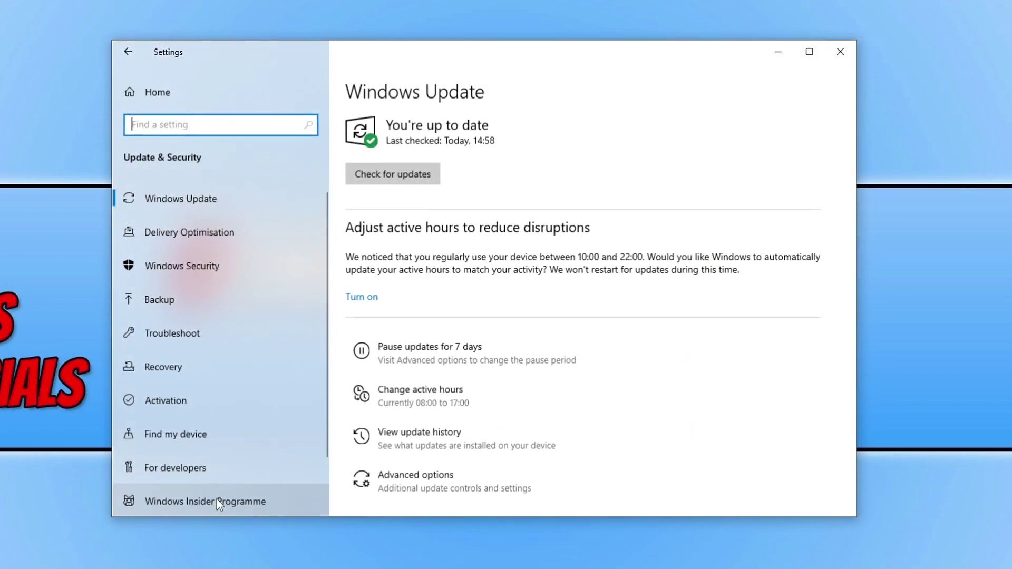
pyautogui.click(412, 173)
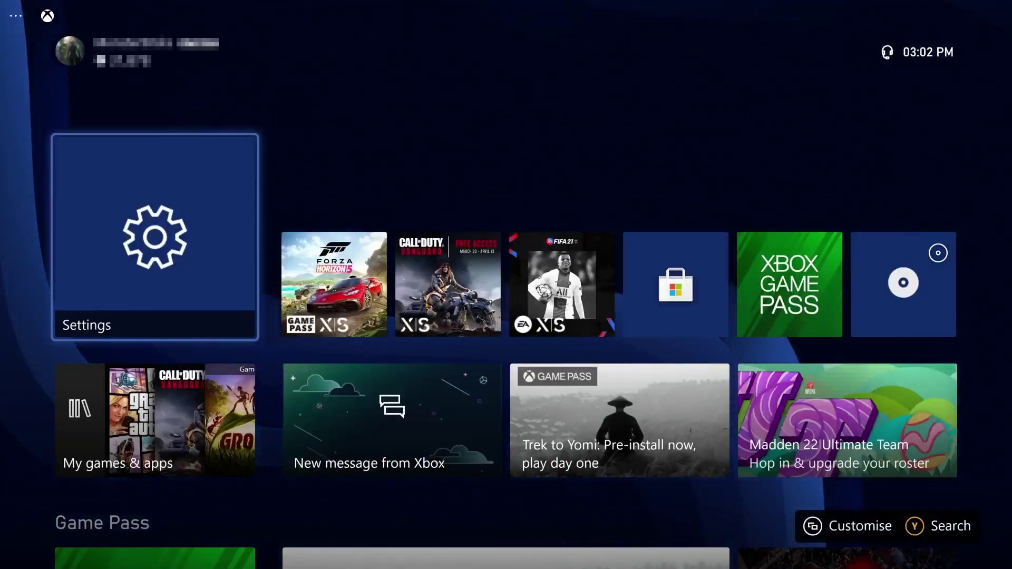
# - On the Xbox console, open Settings from the guide's Profile & system section
pyautogui.press('super')
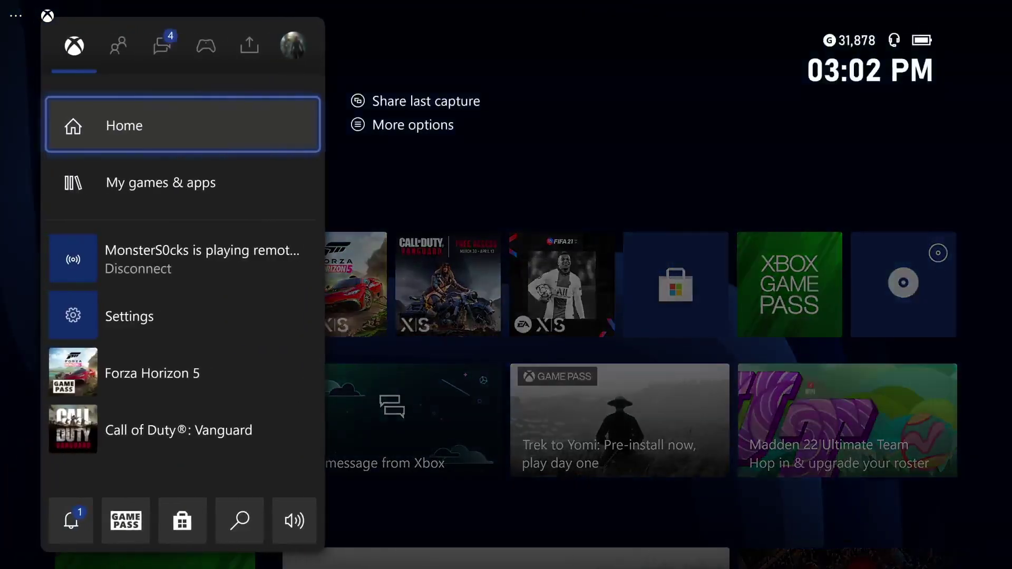
pyautogui.press('Right')
pyautogui.press('Right')
pyautogui.press('Right')
pyautogui.press('Right')
pyautogui.press('Right')
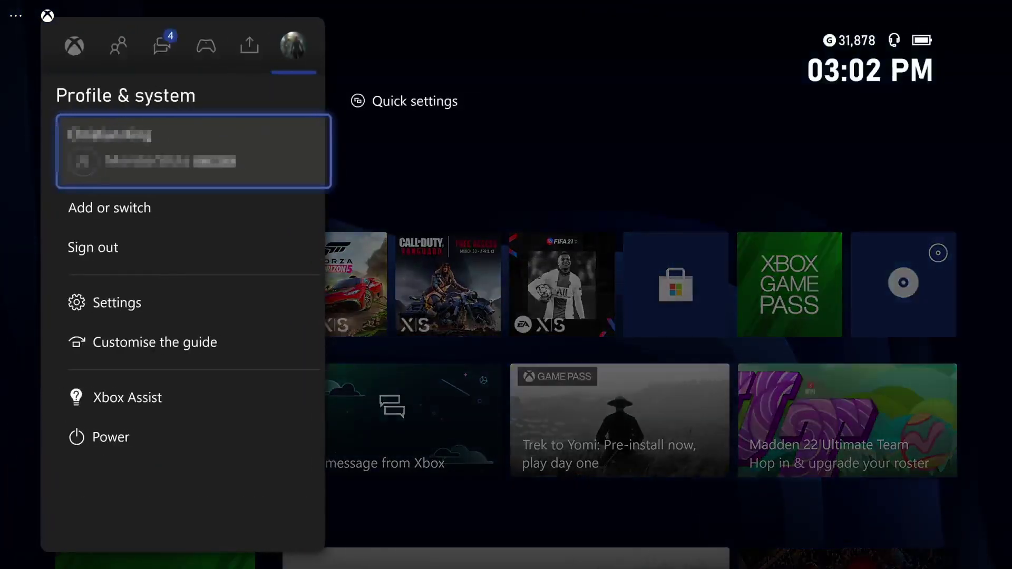
pyautogui.press('Down')
pyautogui.press('Down')
pyautogui.press('Down')
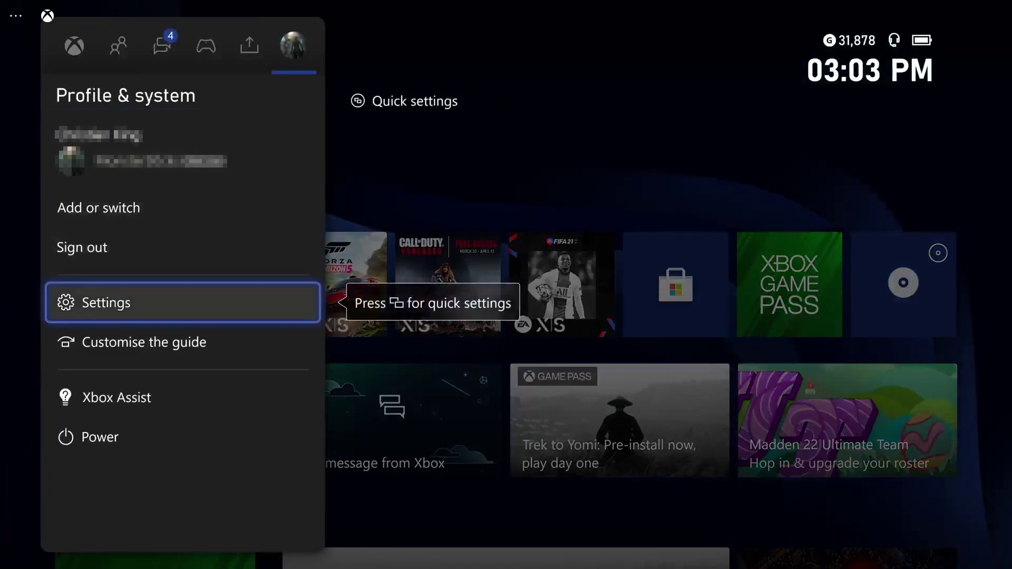
pyautogui.press('Return')
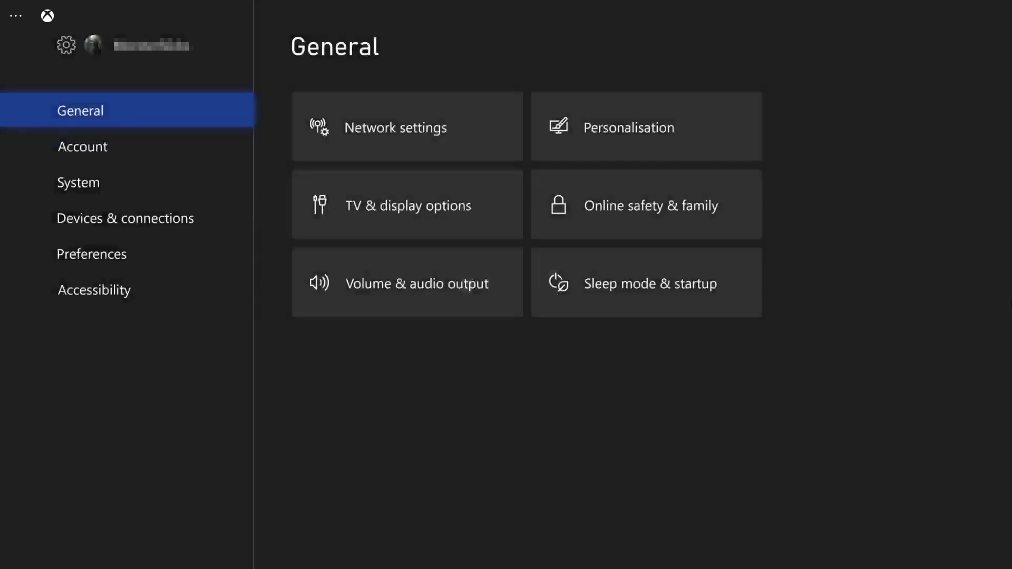
# - Open the Sleep mode & startup options in the console's General settings
pyautogui.press('Right')
pyautogui.press('Right')
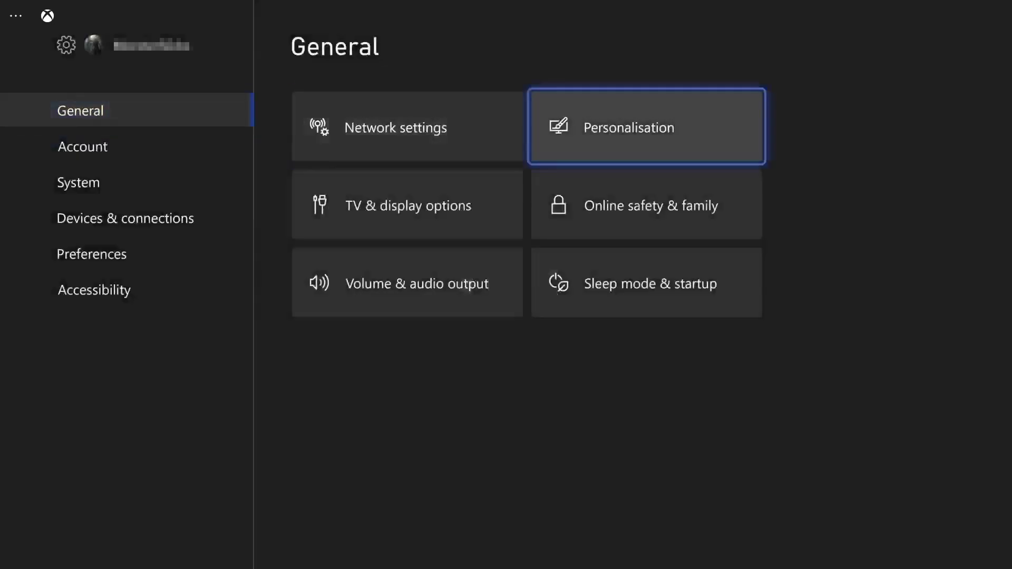
pyautogui.press('Down')
pyautogui.press('Down')
pyautogui.press('Return')
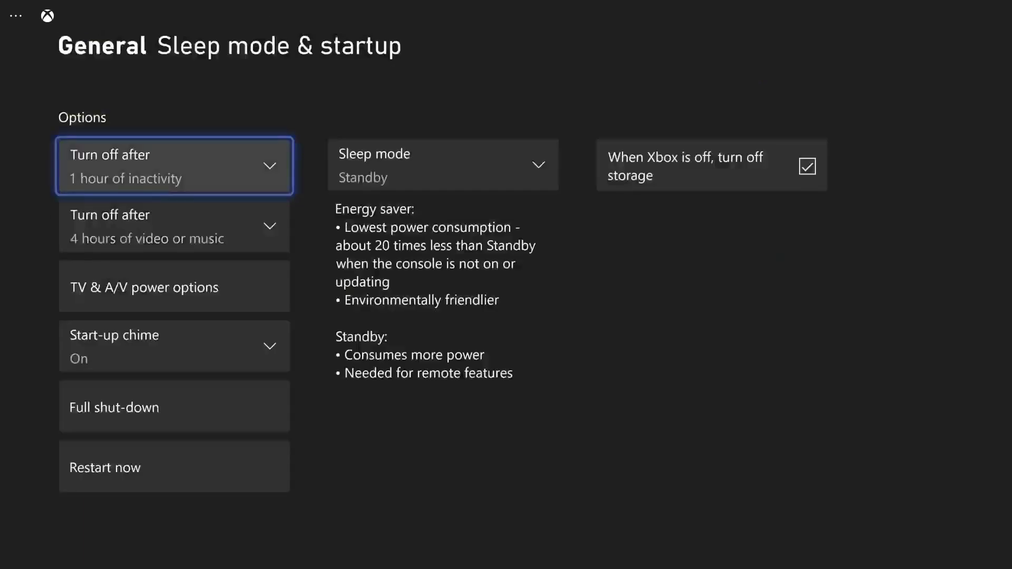
# - Request a full shut-down of the Xbox console and choose to shut down in the confirmation
pyautogui.press('Down')
pyautogui.press('Down')
pyautogui.press('Down')
pyautogui.press('Down')
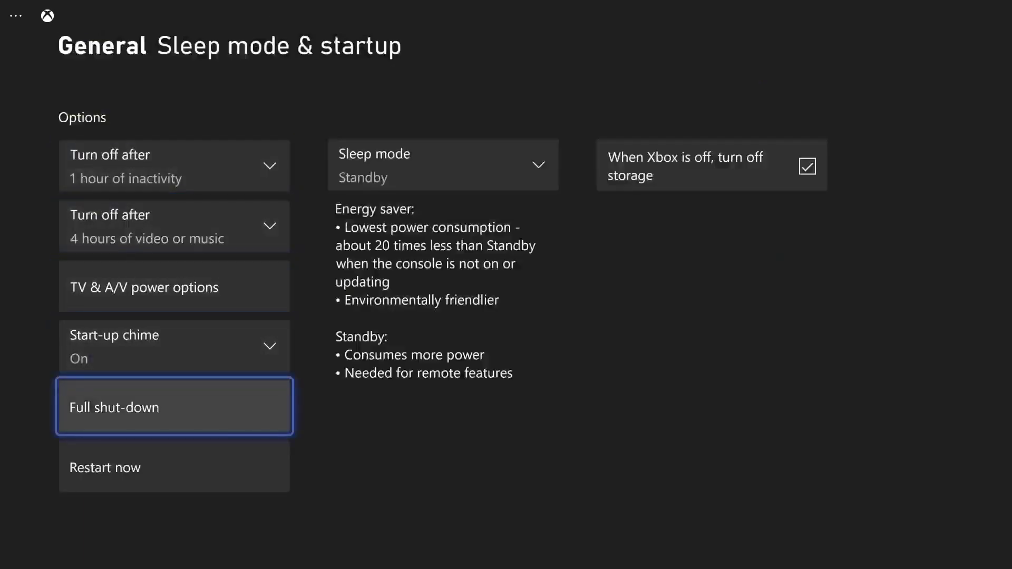
pyautogui.press('Return')
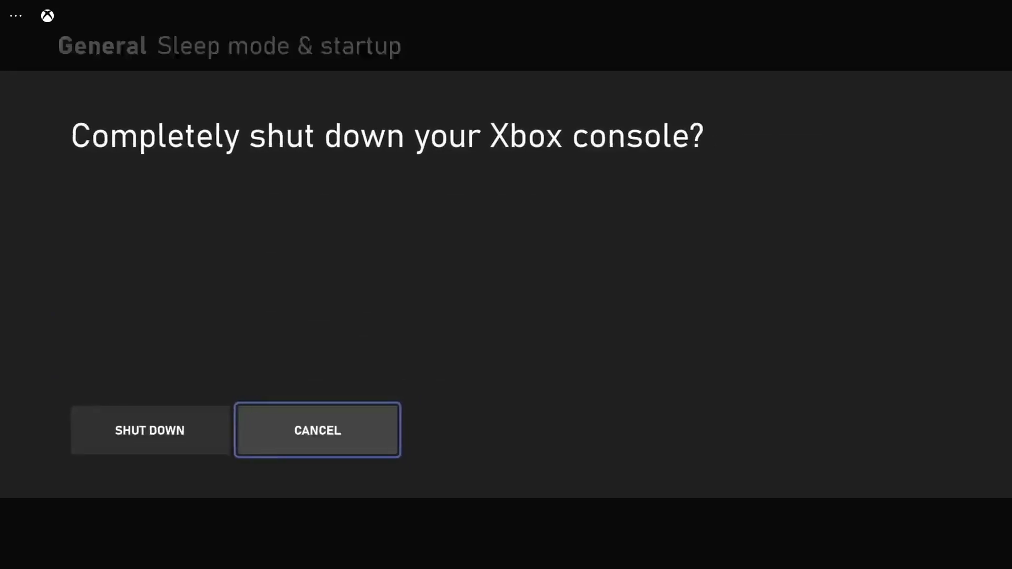
pyautogui.press('Left')
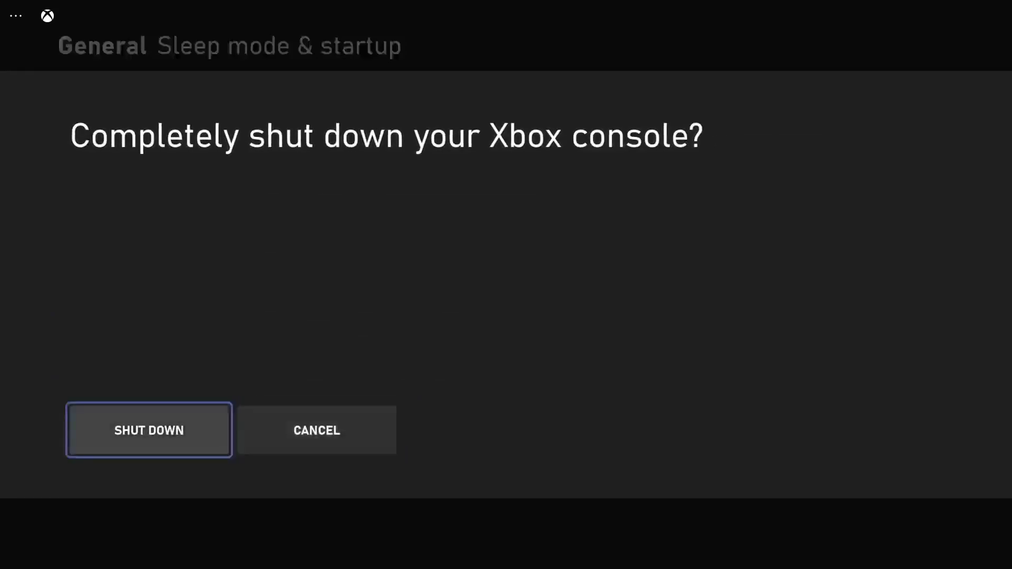